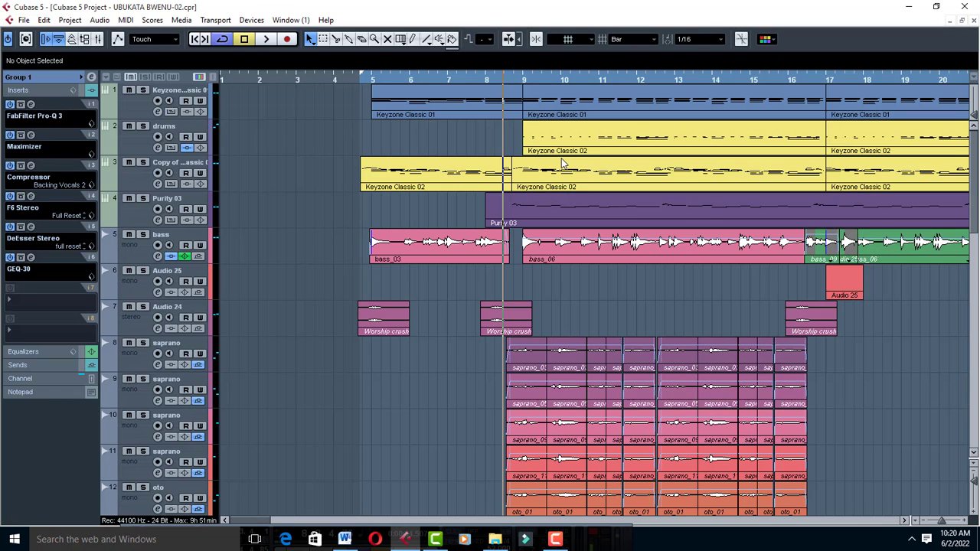
- Play the mix to listen, then stop it at about bar 8.5
{"action": "key", "text": "space"}
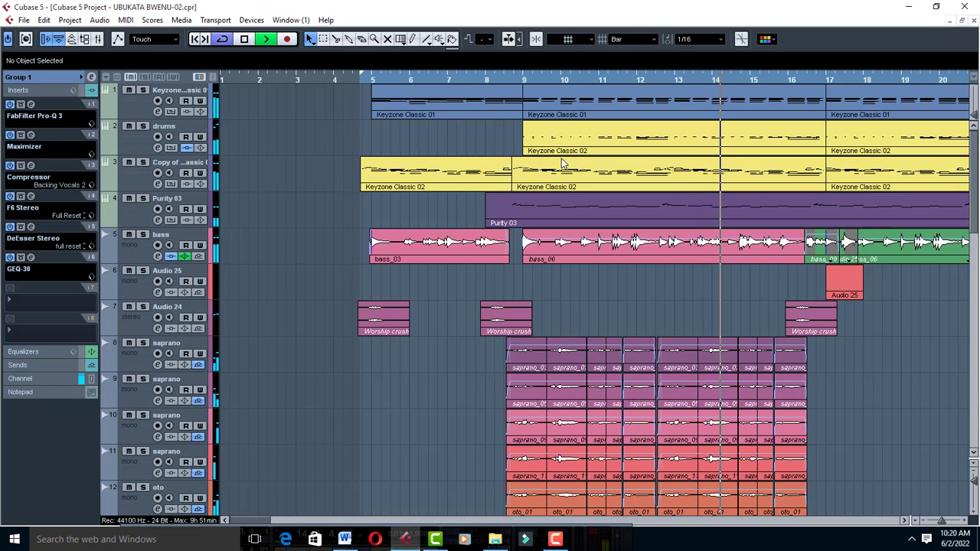
{"action": "key", "text": "space"}
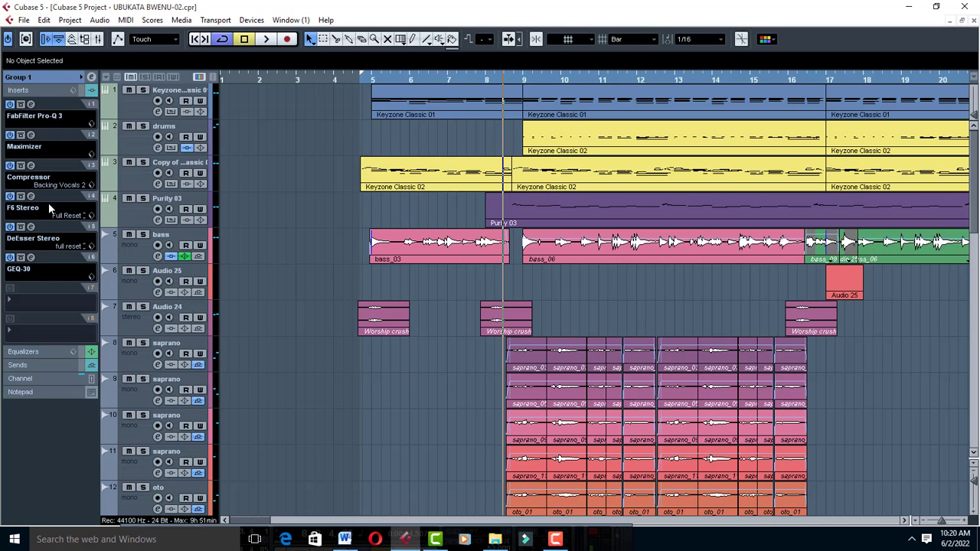
{"action": "left_click", "coordinate": [31, 260]}
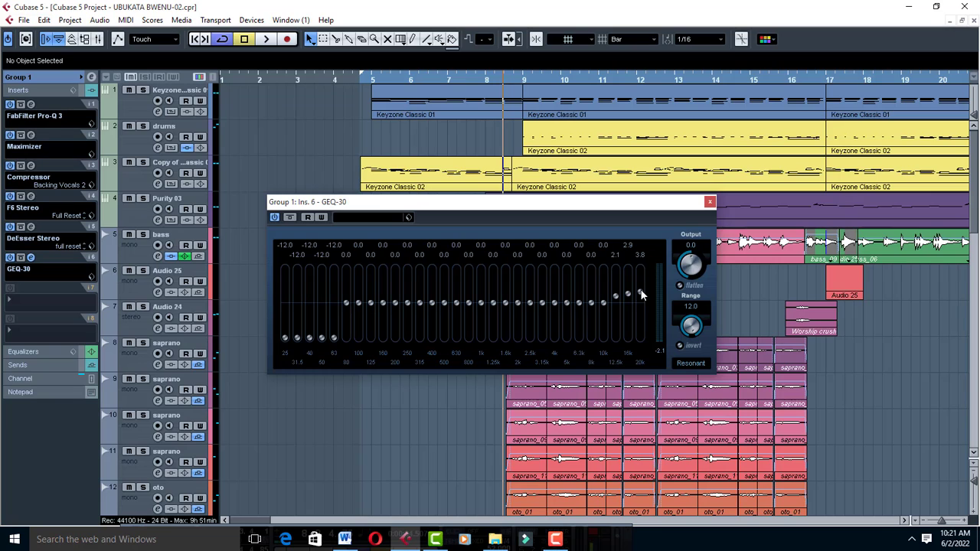
{"action": "left_click", "coordinate": [710, 201]}
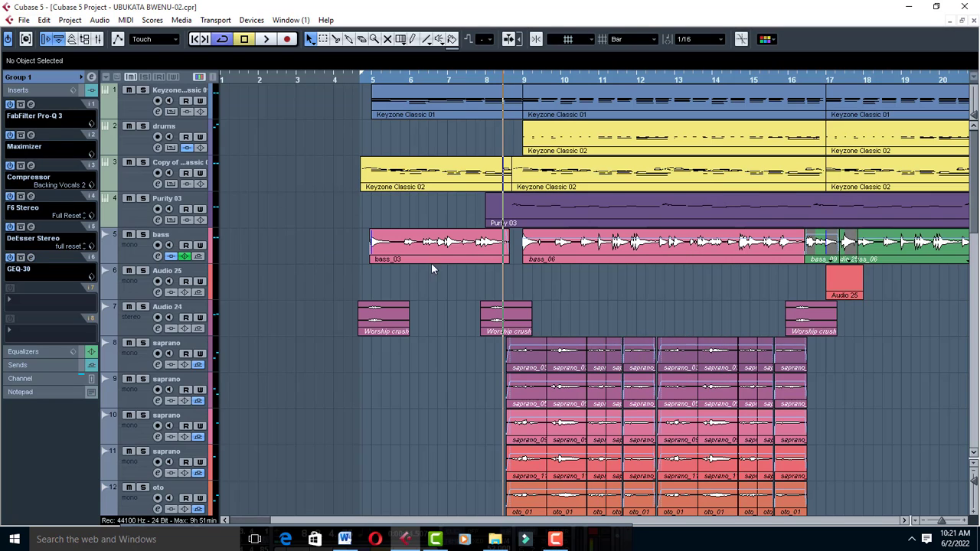
- Open DeEsser Stereo on insert 5 and audition the vocals through it in three short passes
{"action": "left_click", "coordinate": [31, 227]}
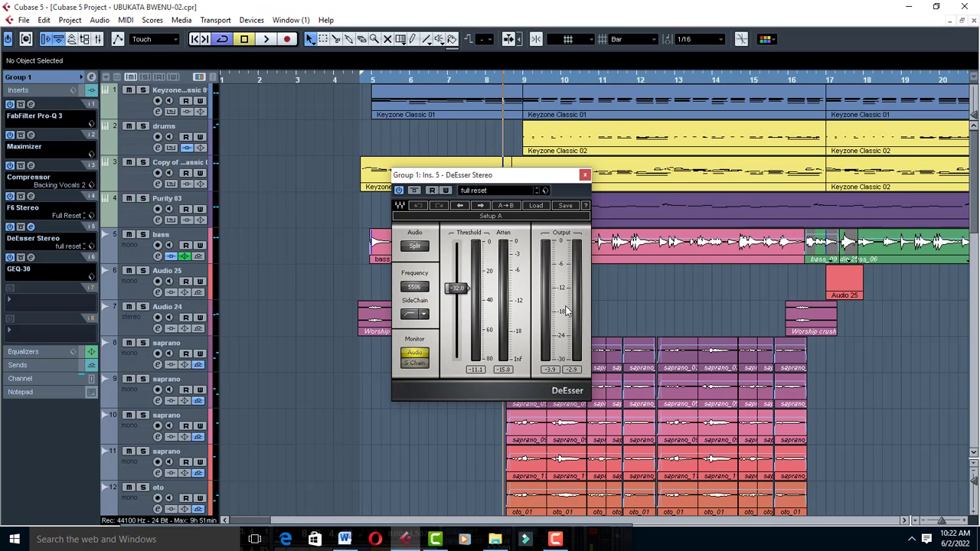
{"action": "key", "text": "space"}
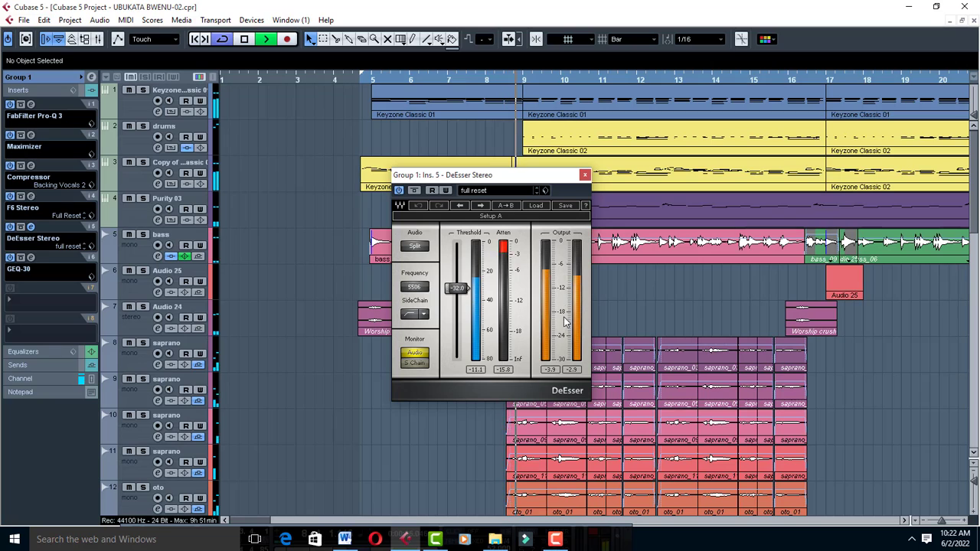
{"action": "key", "text": "space"}
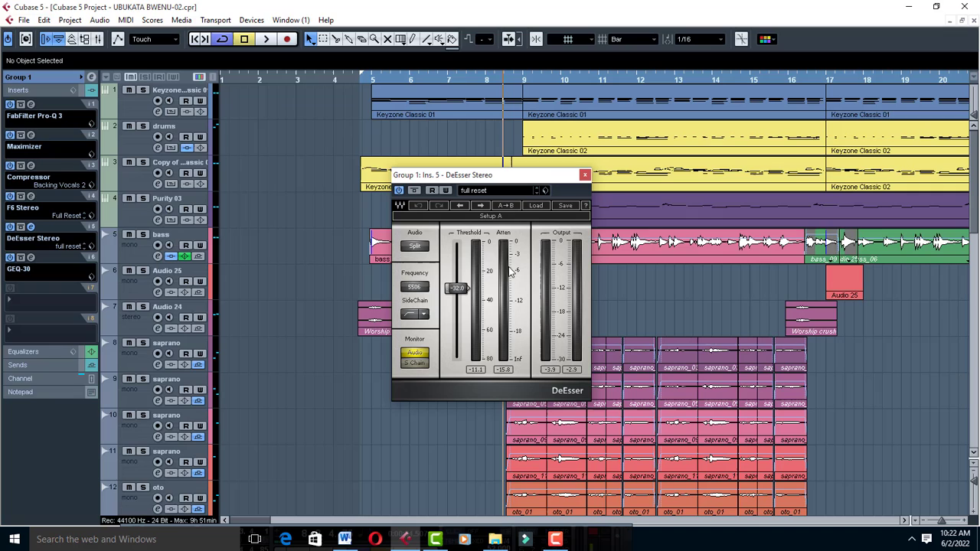
{"action": "key", "text": "space"}
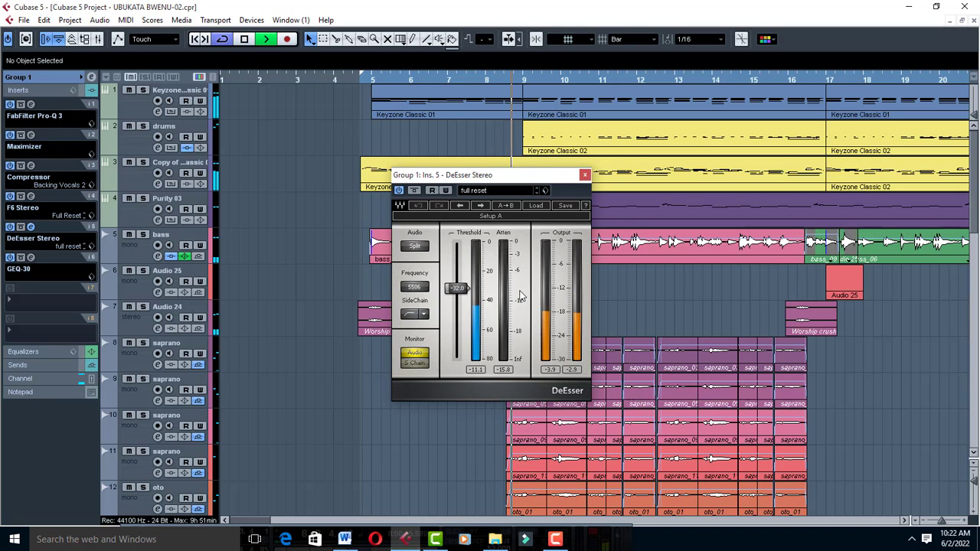
{"action": "key", "text": "space"}
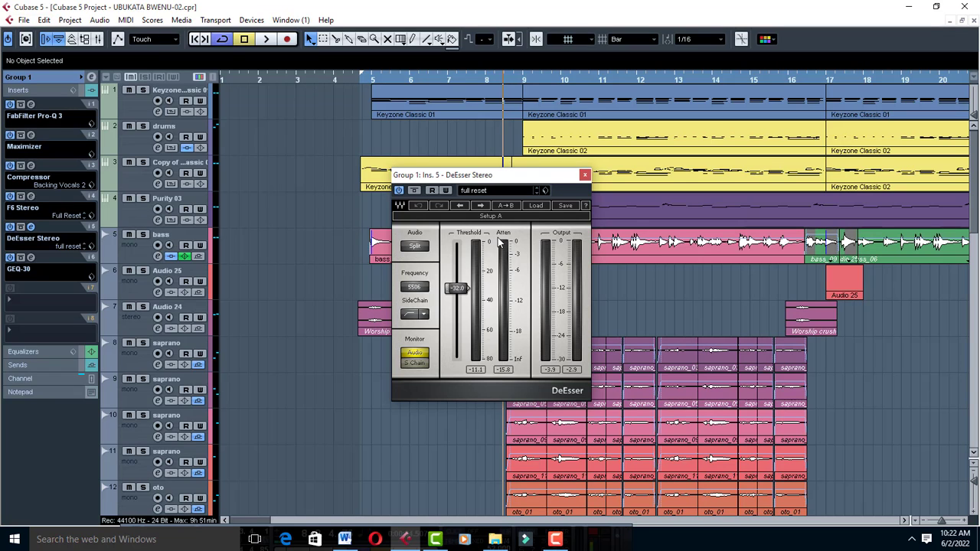
{"action": "key", "text": "space"}
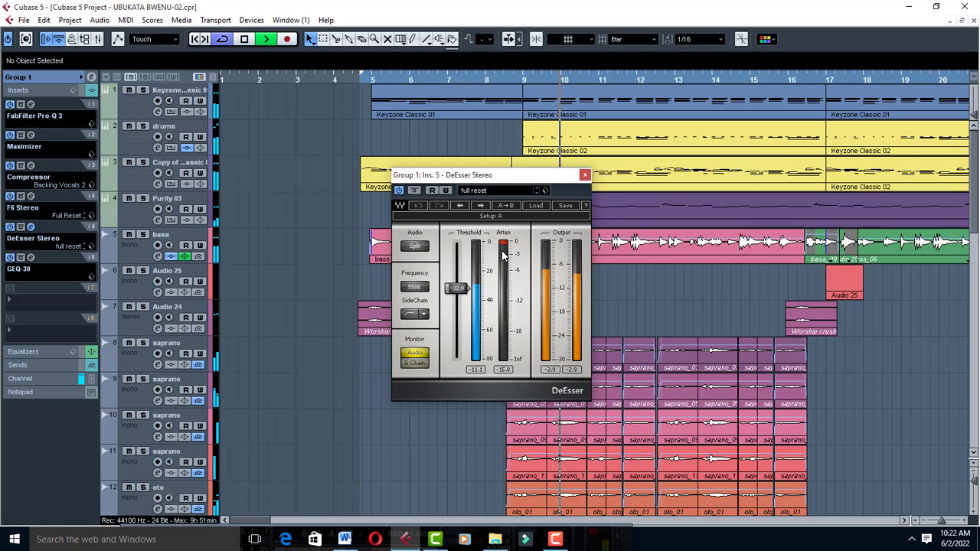
{"action": "key", "text": "space"}
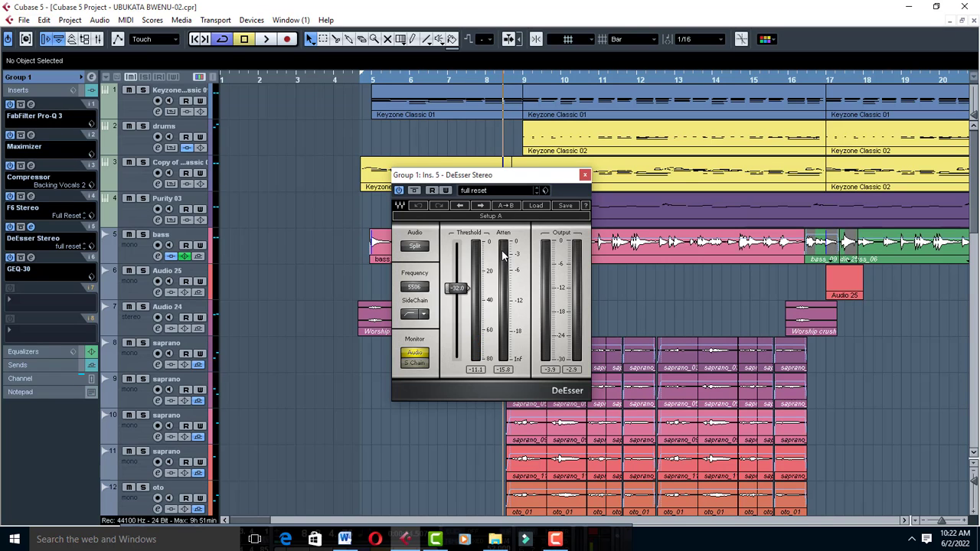
- Load FabFilter Pro-DS into insert slot 8 bypassed, and resume playback through DeEsser Stereo
{"action": "left_click", "coordinate": [26, 332]}
{"action": "mouse_move", "coordinate": [67, 217]}
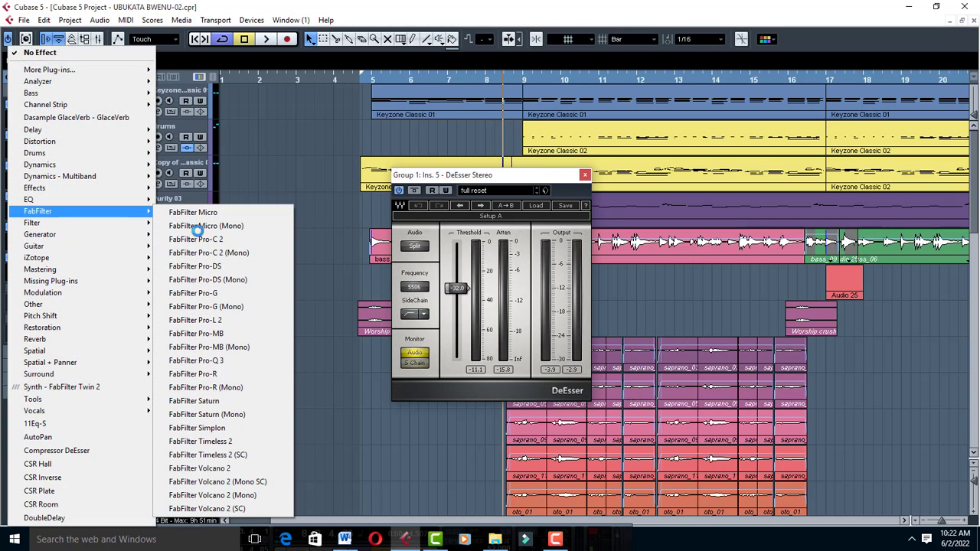
{"action": "left_click", "coordinate": [226, 268]}
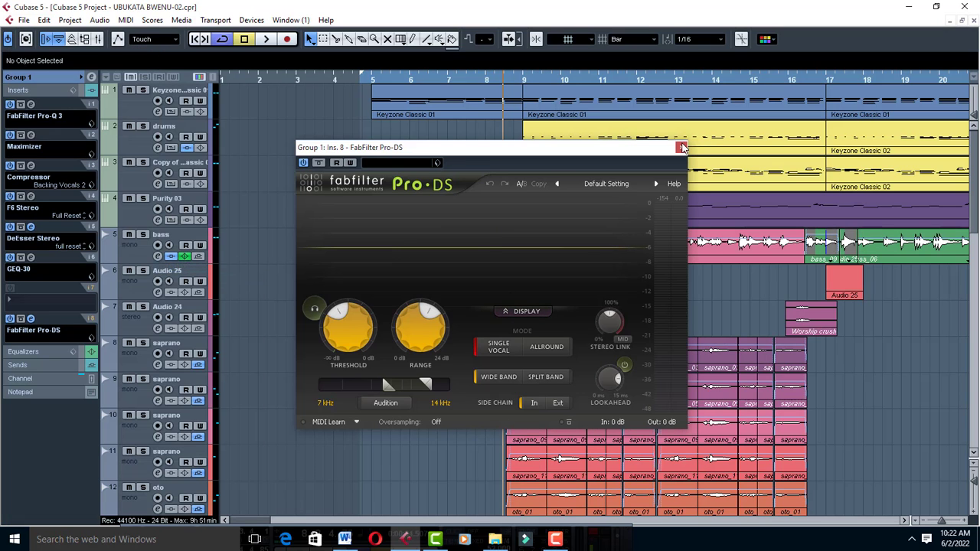
{"action": "left_click", "coordinate": [681, 147]}
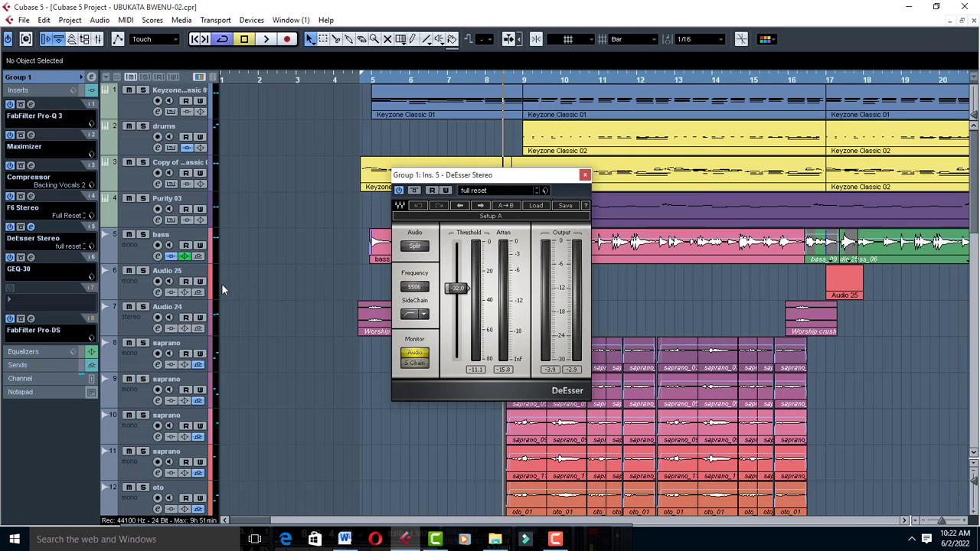
{"action": "left_click", "coordinate": [11, 318]}
{"action": "key", "text": "space"}
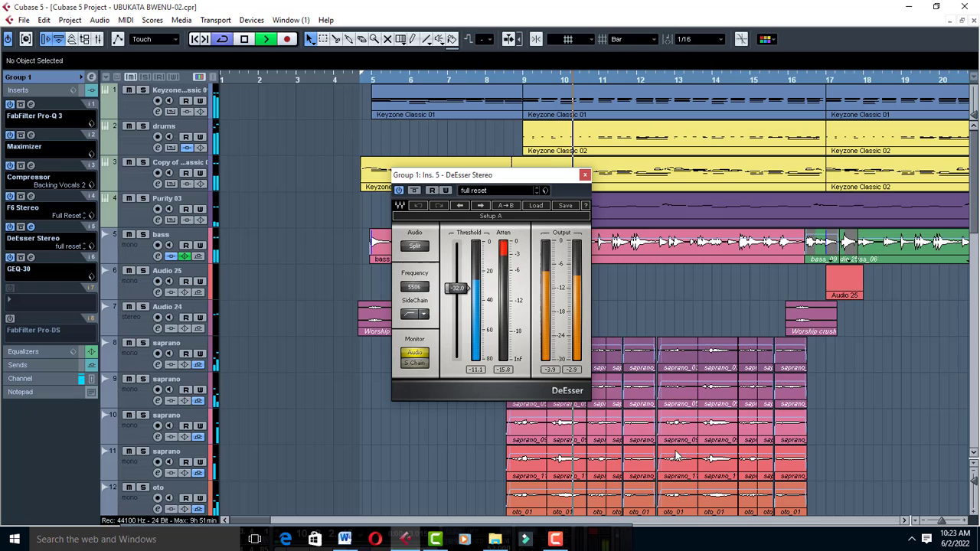
- Stop playback and confirm the DeEsser Stereo frequency at 5506
{"action": "key", "text": "space"}
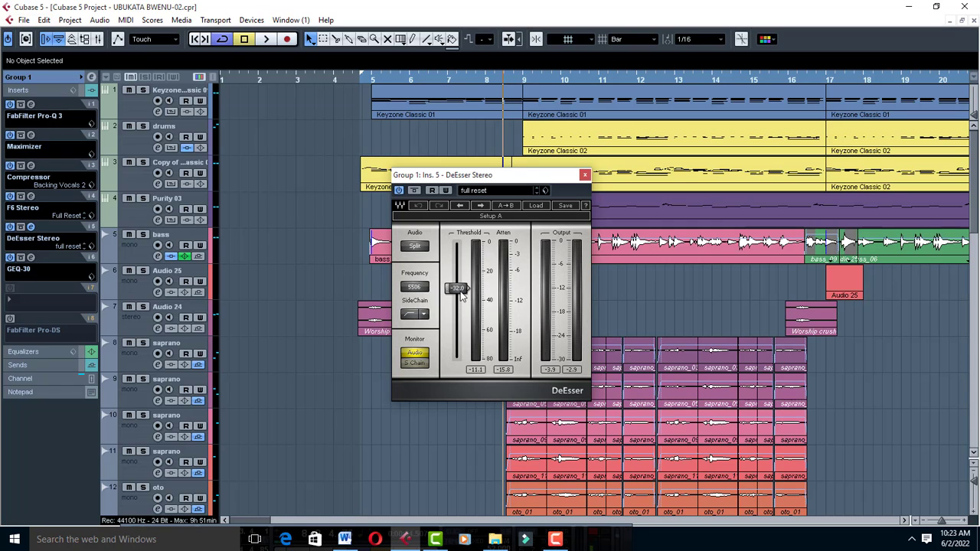
{"action": "left_click", "coordinate": [414, 288]}
{"action": "key", "text": "Return"}
- Close and bypass DeEsser Stereo, re-enable FabFilter Pro-DS and open its editor
{"action": "left_click", "coordinate": [584, 177]}
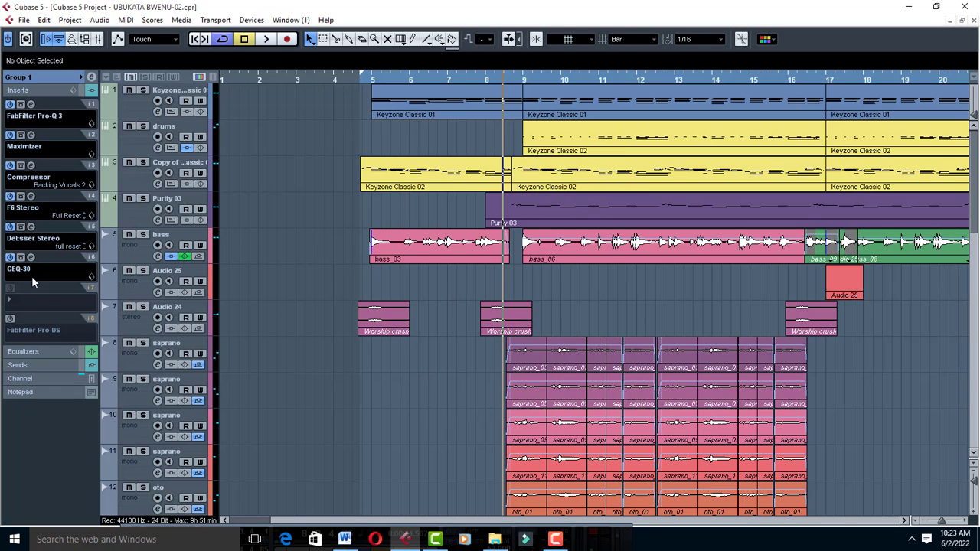
{"action": "left_click", "coordinate": [10, 227]}
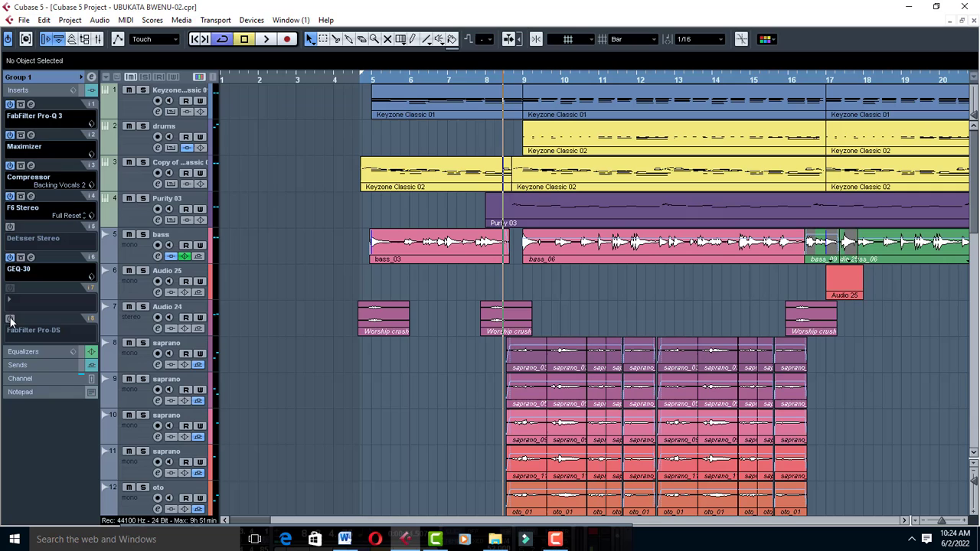
{"action": "left_click", "coordinate": [10, 319]}
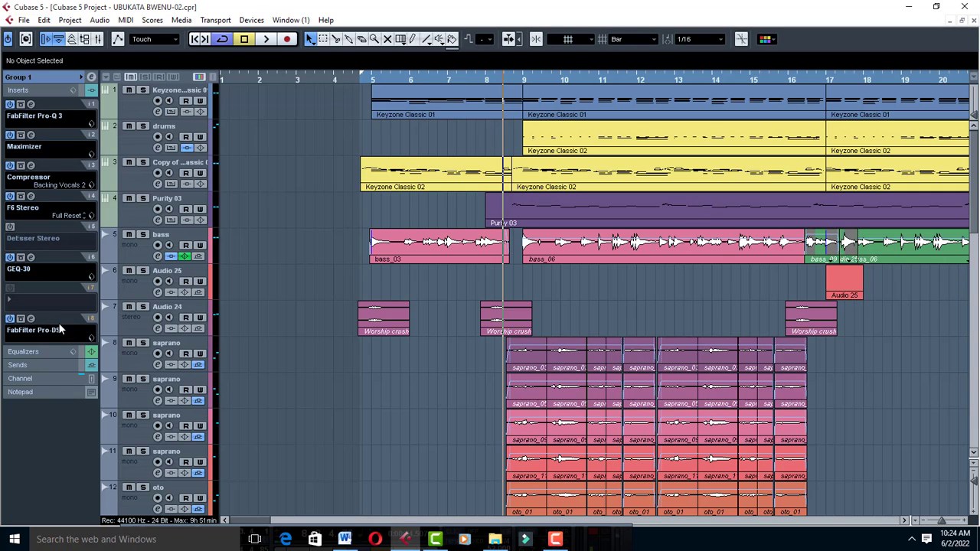
{"action": "left_click", "coordinate": [31, 319]}
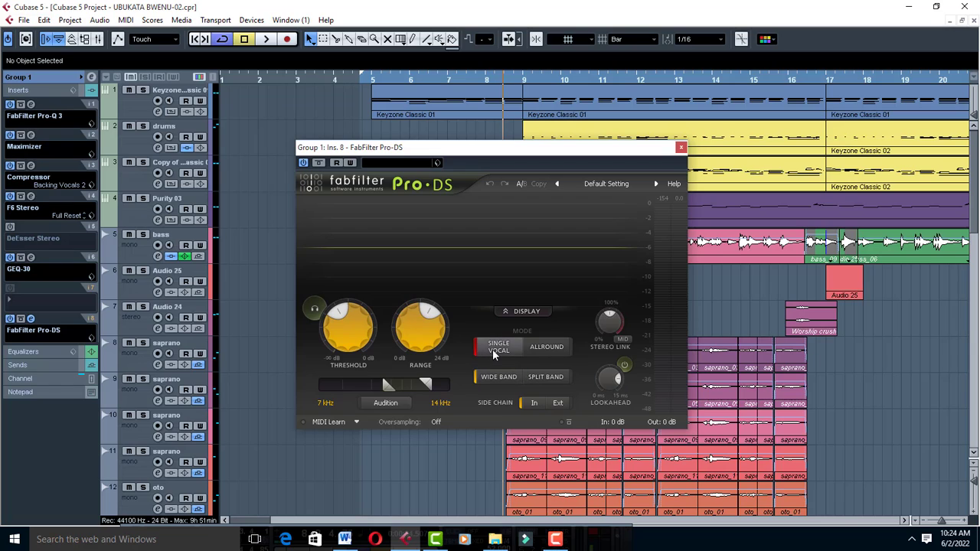
- Compare Pro-DS Allround and Single Vocal modes, then audition it in Single Vocal
{"action": "left_click", "coordinate": [547, 349]}
{"action": "left_click", "coordinate": [497, 351]}
{"action": "left_click", "coordinate": [547, 347]}
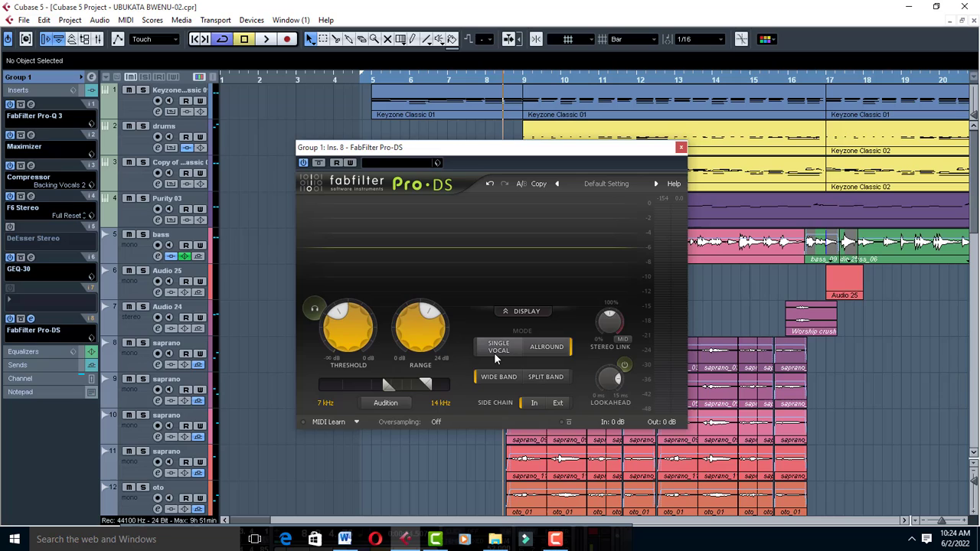
{"action": "left_click", "coordinate": [495, 351]}
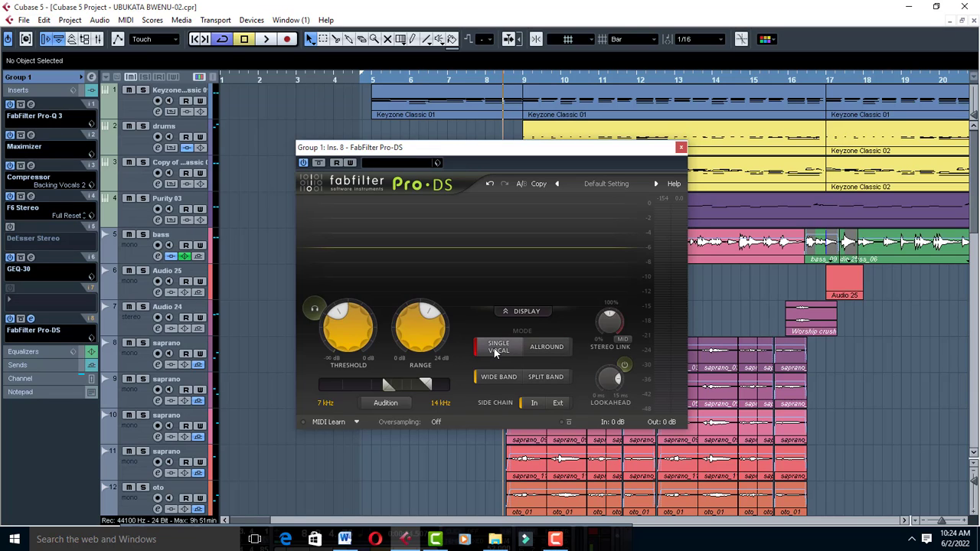
{"action": "key", "text": "space"}
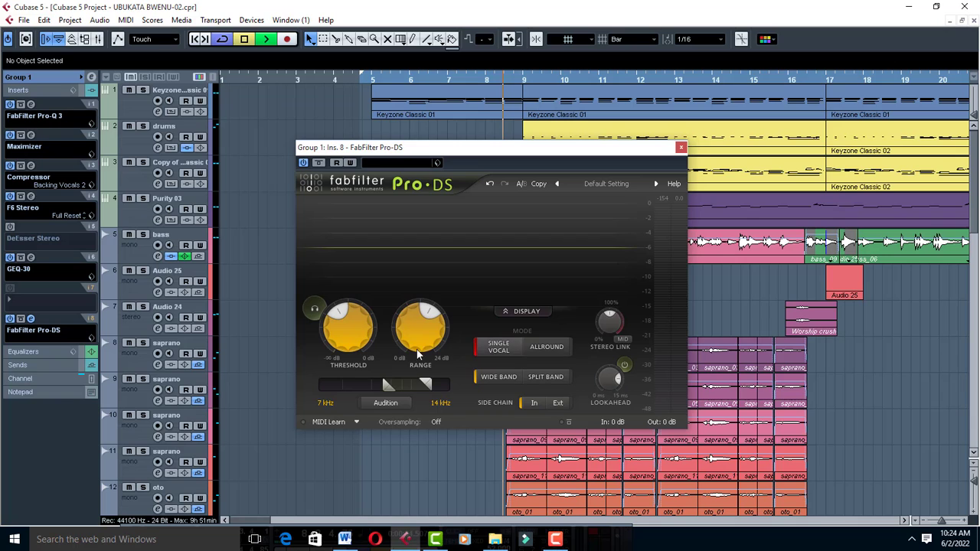
{"action": "mouse_move", "coordinate": [424, 323]}
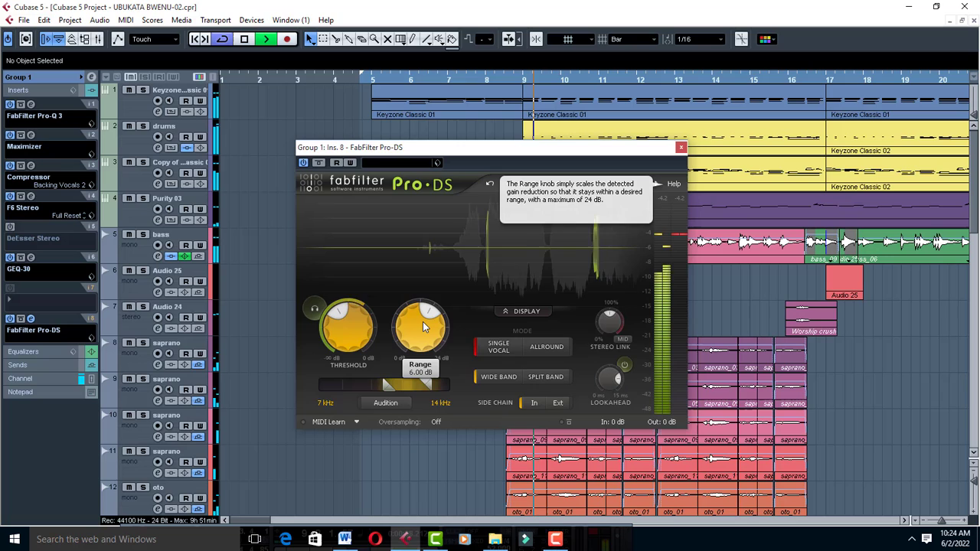
{"action": "key", "text": "space"}
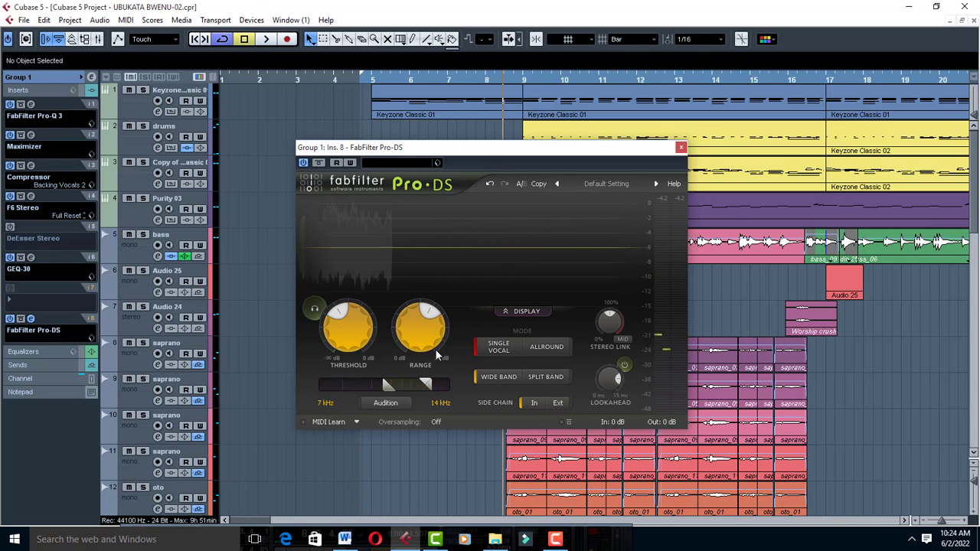
- During playback, drag the Pro-DS detection range to about 4.658 kHz with the upper limit Off
{"action": "mouse_move", "coordinate": [419, 343]}
{"action": "key", "text": "space"}
{"action": "scroll", "coordinate": [419, 343], "scroll_direction": "up", "scroll_amount": 8}
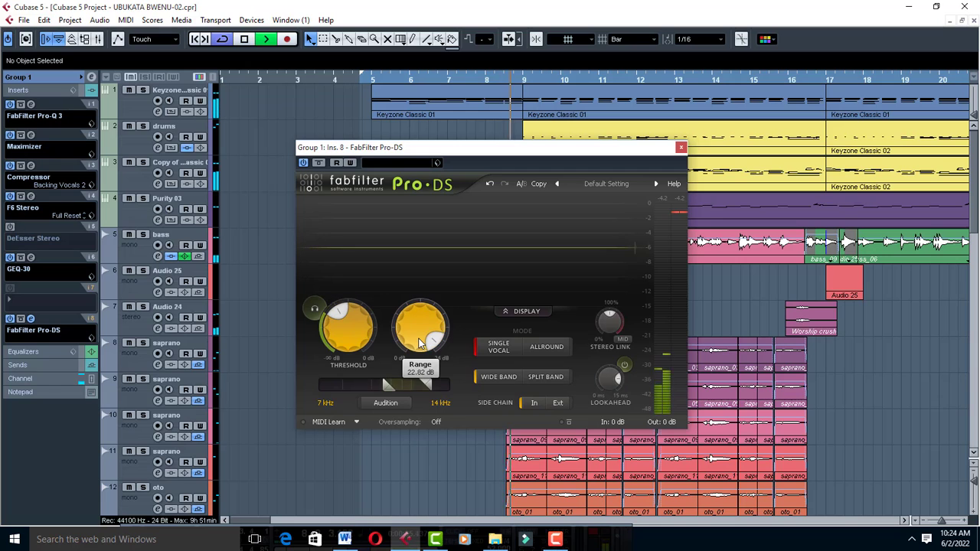
{"action": "mouse_move", "coordinate": [342, 322]}
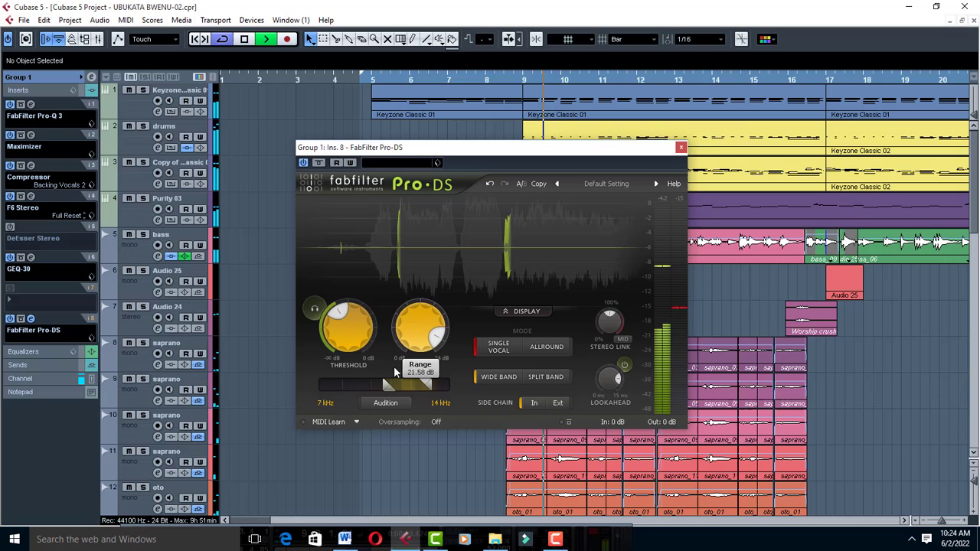
{"action": "left_click_drag", "start_coordinate": [385, 387], "coordinate": [351, 387]}
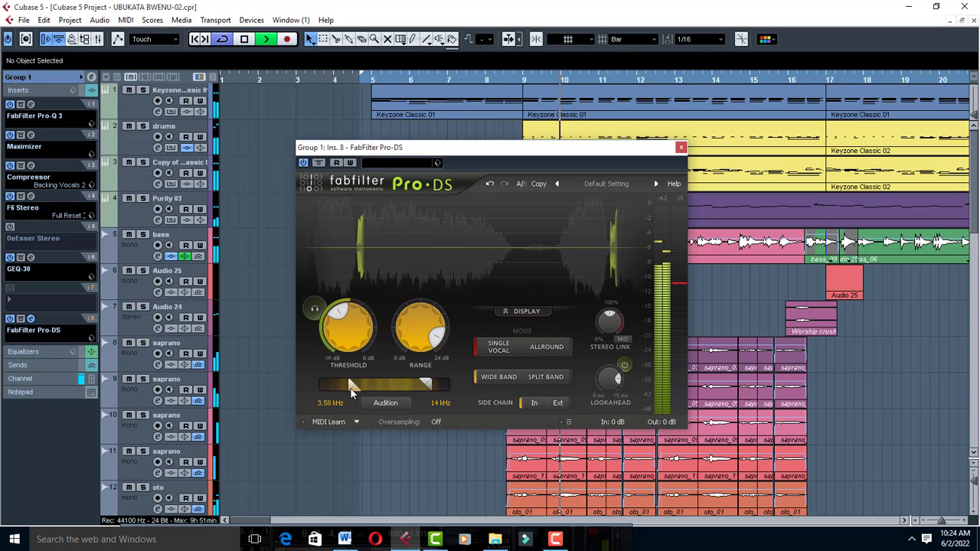
{"action": "left_click_drag", "start_coordinate": [426, 385], "coordinate": [452, 386]}
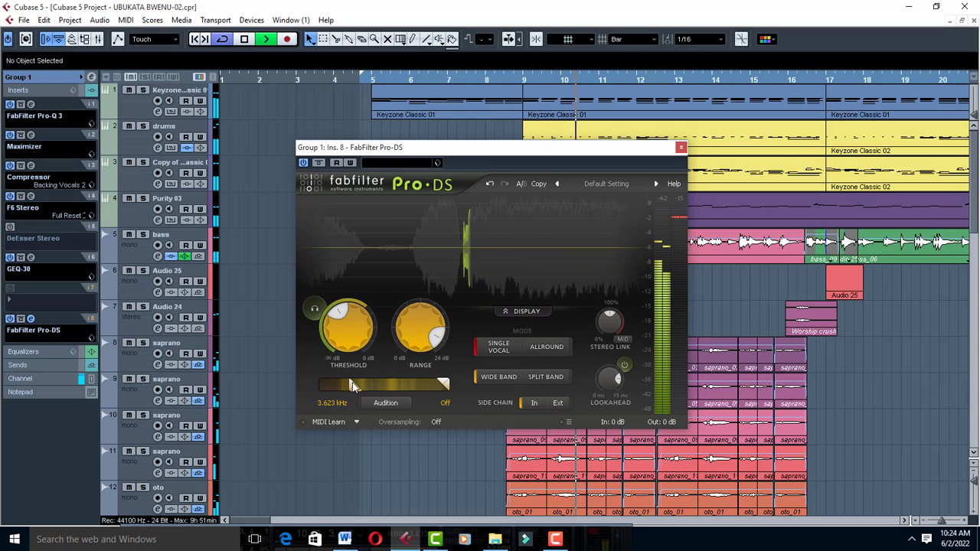
{"action": "left_click_drag", "start_coordinate": [353, 387], "coordinate": [372, 381]}
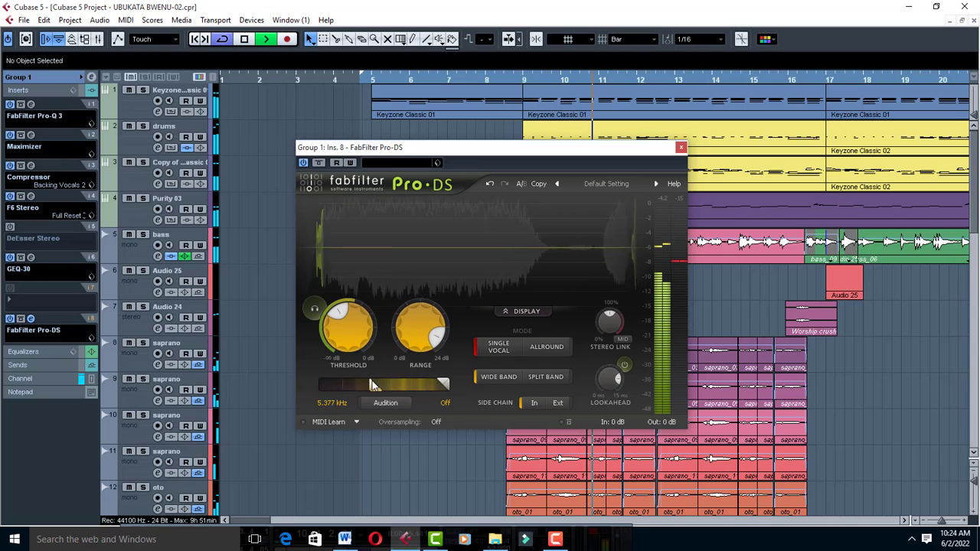
{"action": "key", "text": "space"}
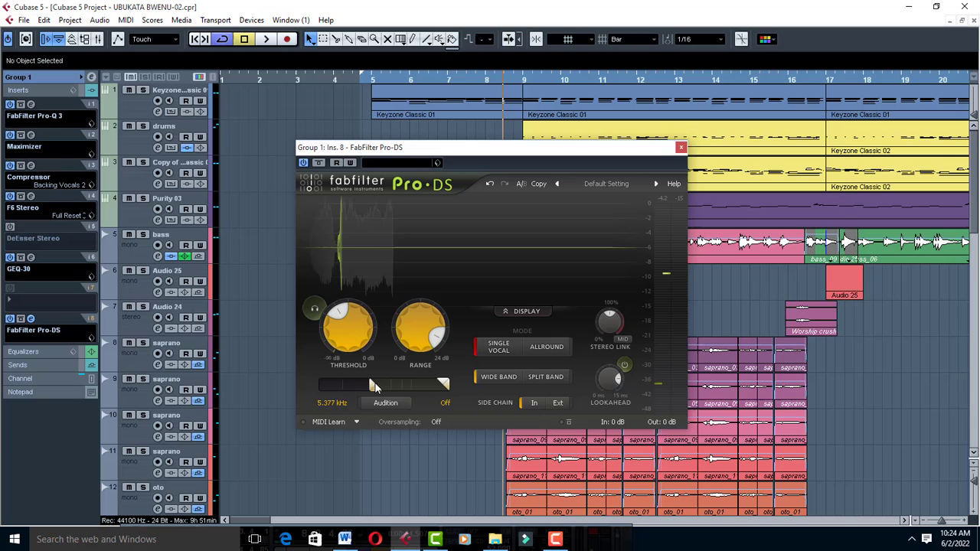
- Set the Pro-DS low detection limit to exactly 5.504 kHz and switch to Allround mode while listening
{"action": "double_click", "coordinate": [374, 385]}
{"action": "type", "text": "5.504"}
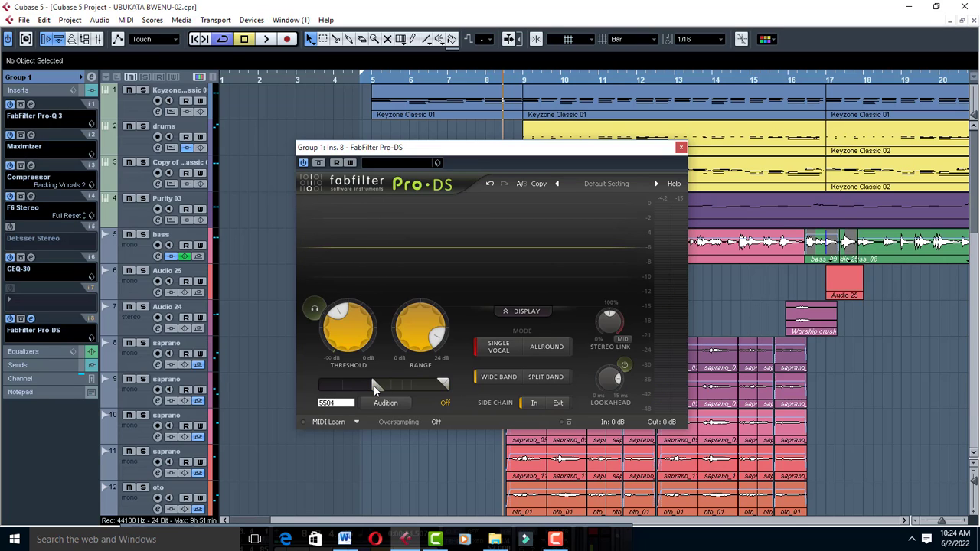
{"action": "key", "text": "Return"}
{"action": "key", "text": "space"}
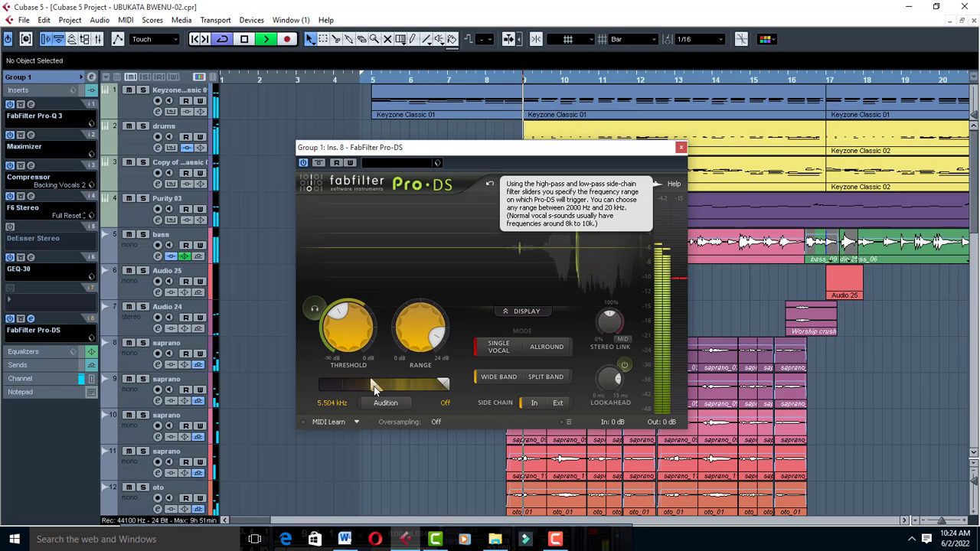
{"action": "left_click", "coordinate": [544, 350]}
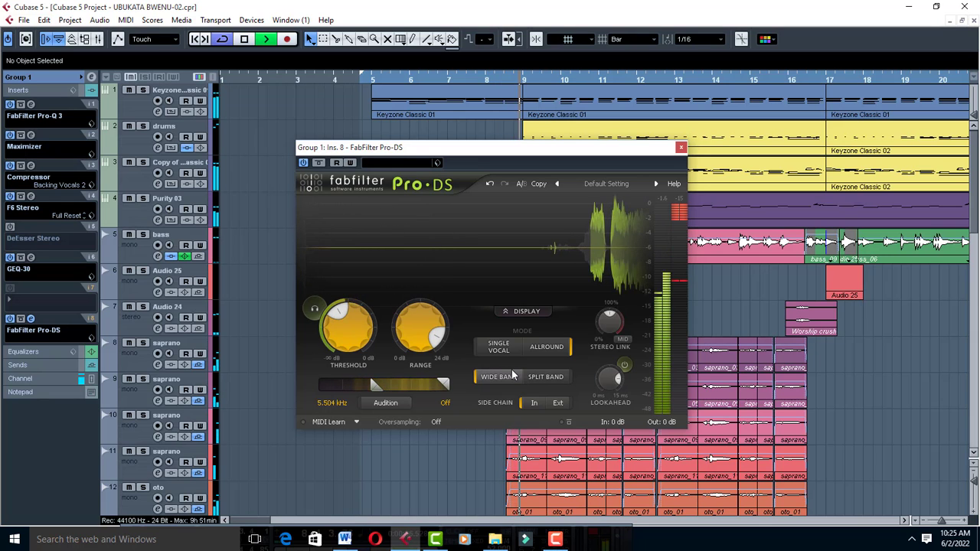
{"action": "key", "text": "space"}
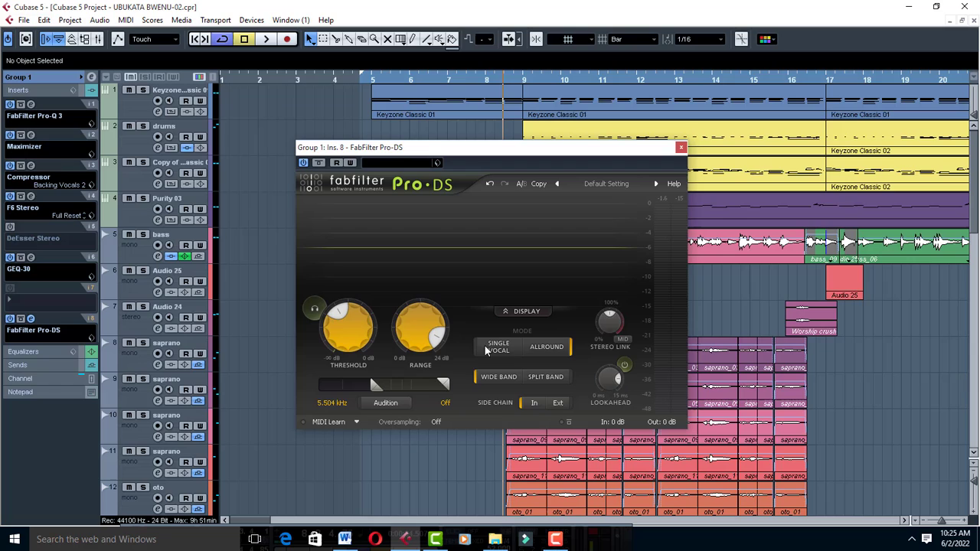
- Audition playback while adjusting the Pro-DS threshold to about -23 dB
{"action": "mouse_move", "coordinate": [342, 344]}
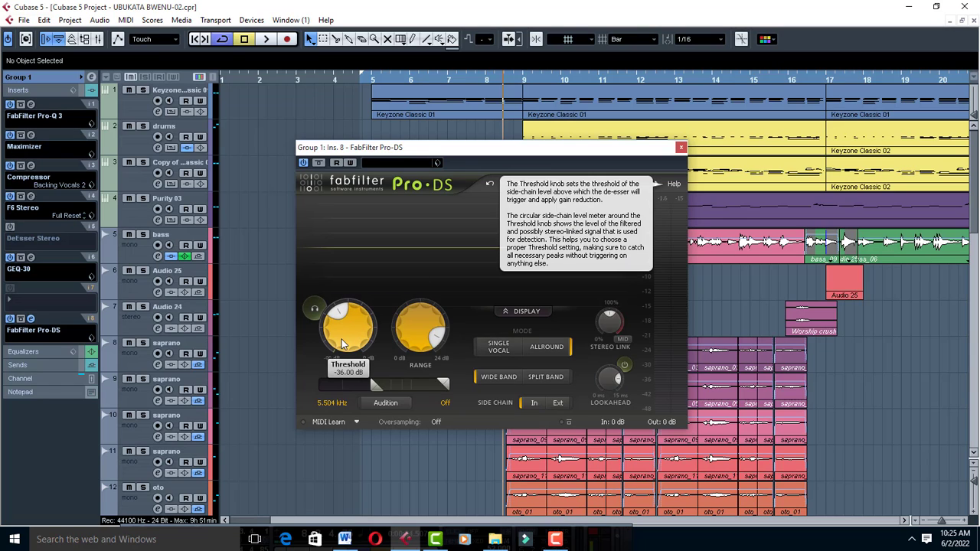
{"action": "key", "text": "space"}
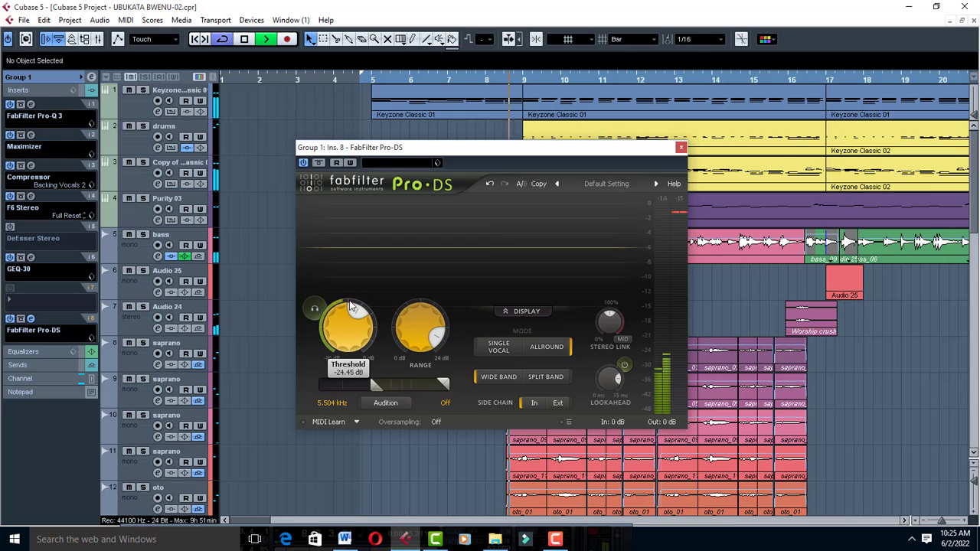
{"action": "left_click_drag", "start_coordinate": [369, 375], "coordinate": [367, 275]}
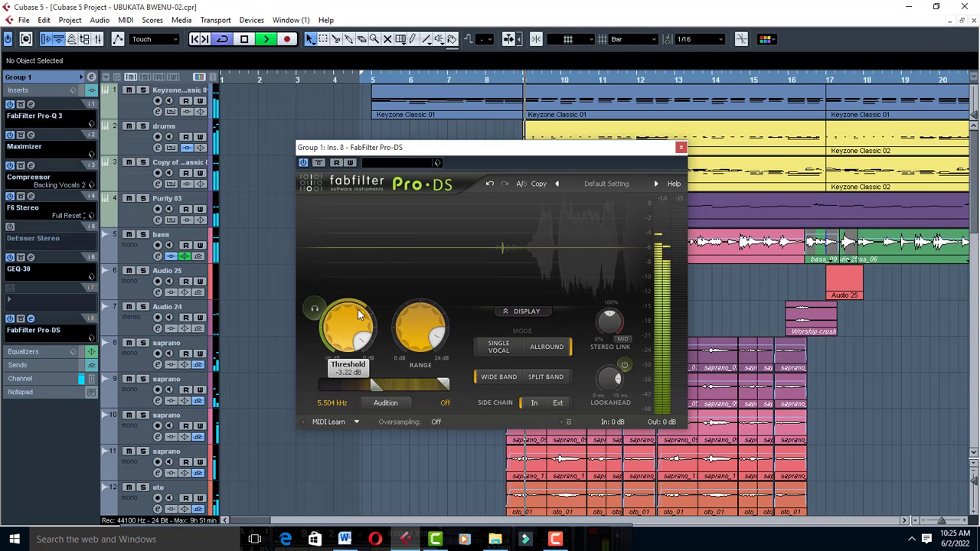
{"action": "scroll", "coordinate": [355, 342], "scroll_direction": "down", "scroll_amount": 6}
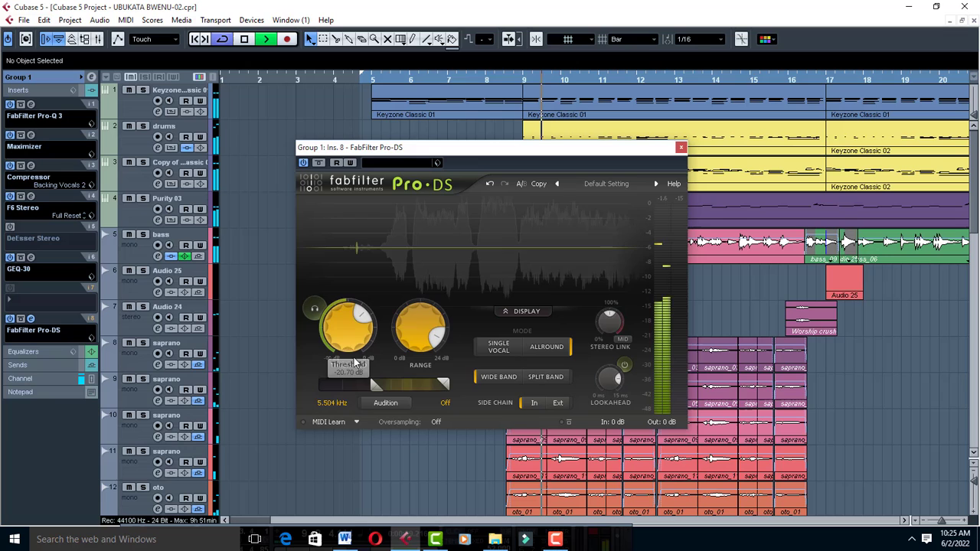
{"action": "left_click_drag", "start_coordinate": [344, 331], "coordinate": [349, 344]}
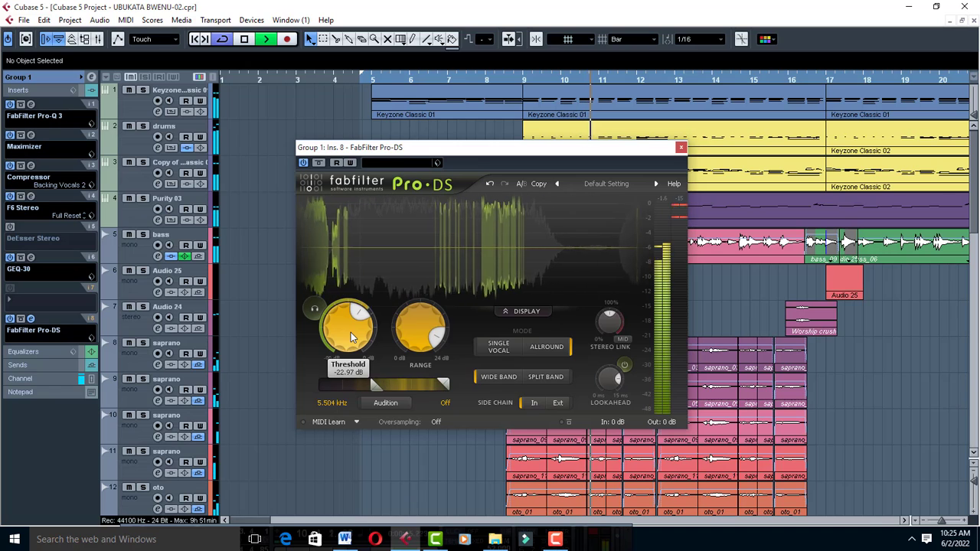
{"action": "left_click_drag", "start_coordinate": [351, 333], "coordinate": [353, 326]}
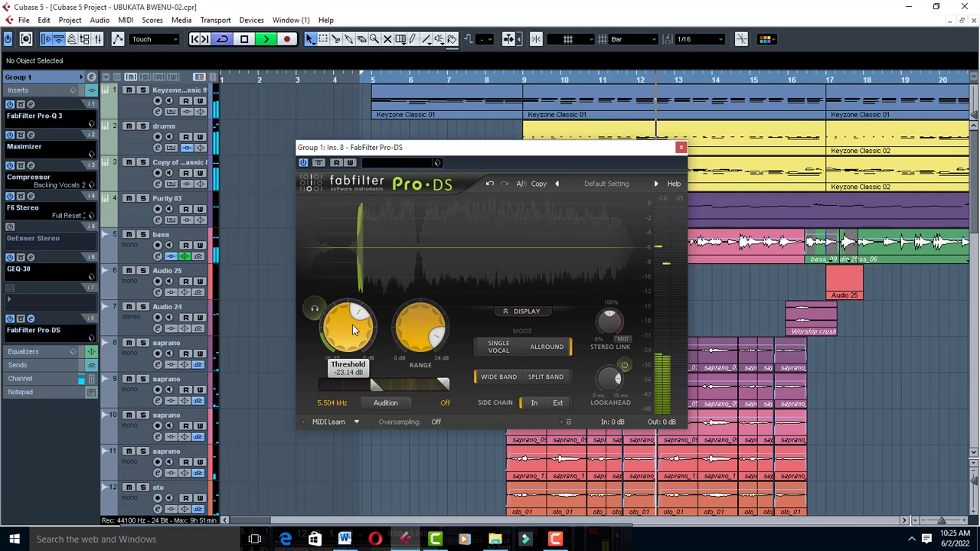
- Stop playback and briefly open and close the DeEsser Stereo editor
{"action": "key", "text": "space"}
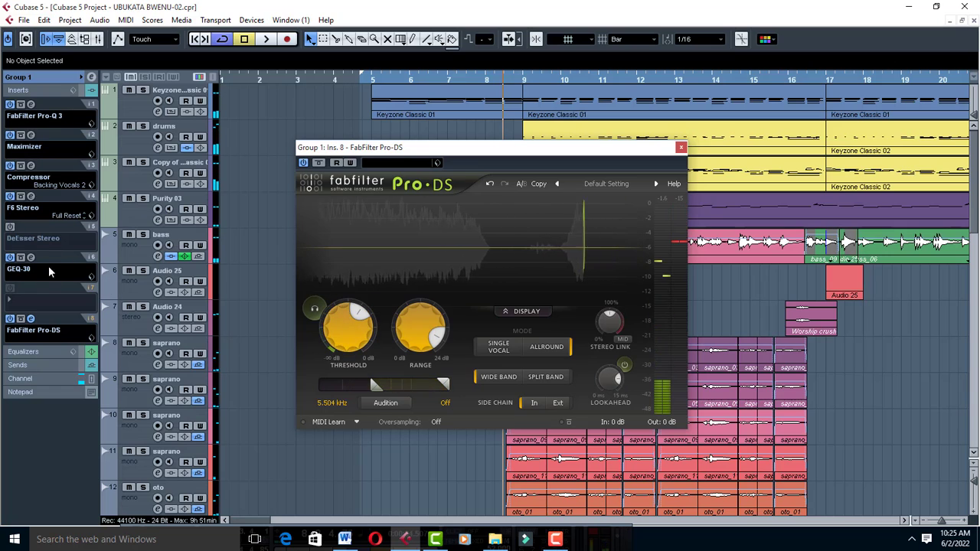
{"action": "left_click", "coordinate": [21, 237]}
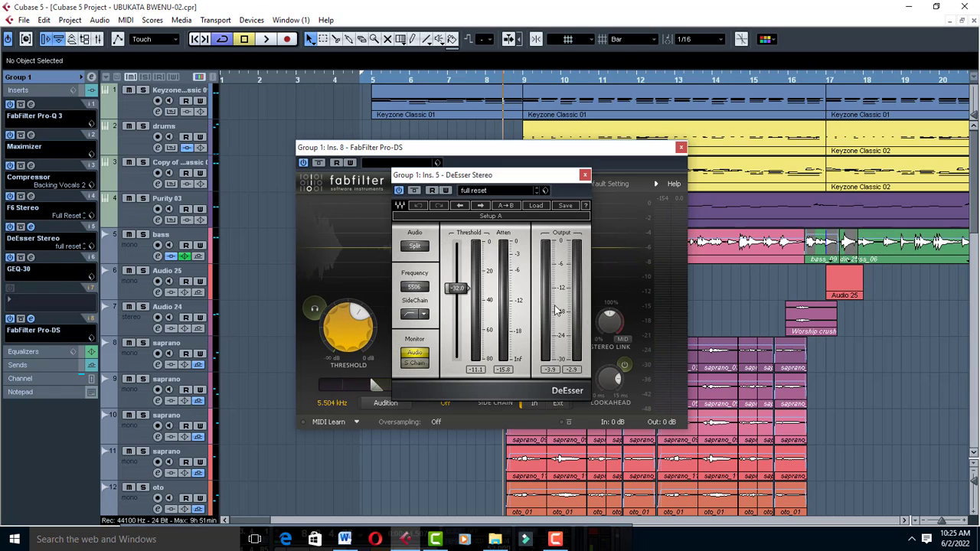
{"action": "left_click", "coordinate": [582, 151]}
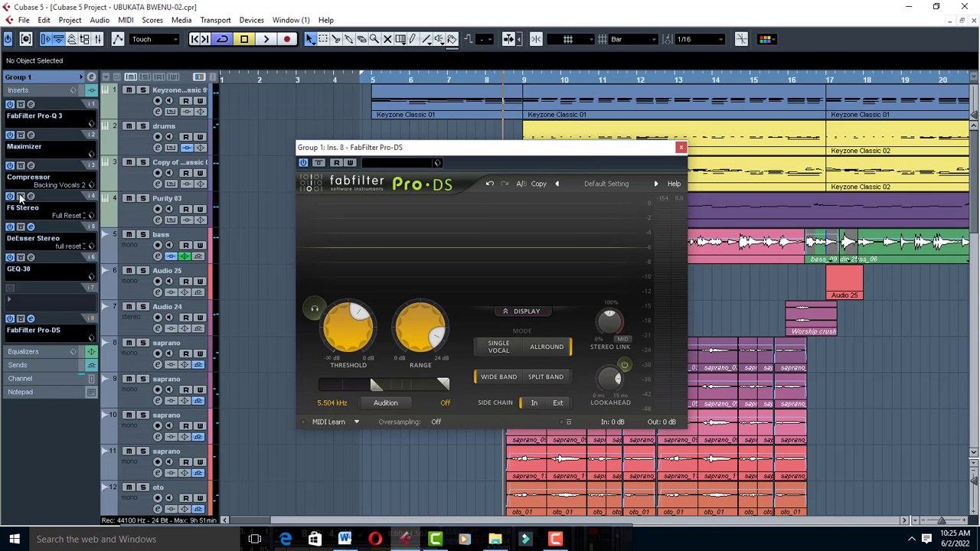
- Set the Pro-DS threshold to about -32 dB and resume playback
{"action": "mouse_move", "coordinate": [349, 337]}
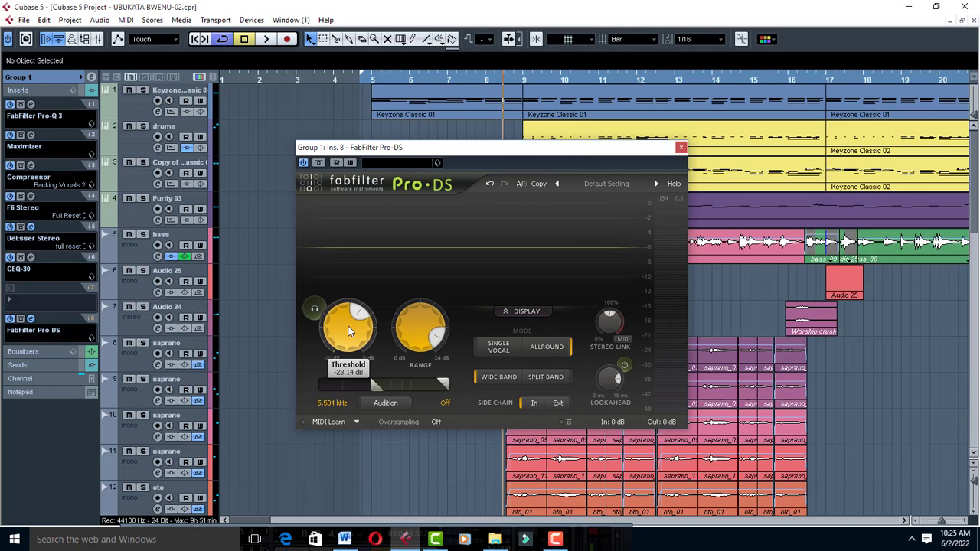
{"action": "mouse_move", "coordinate": [349, 337]}
{"action": "left_mouse_down"}
{"action": "mouse_move", "coordinate": [347, 325]}
{"action": "mouse_move", "coordinate": [366, 347]}
{"action": "left_mouse_up"}
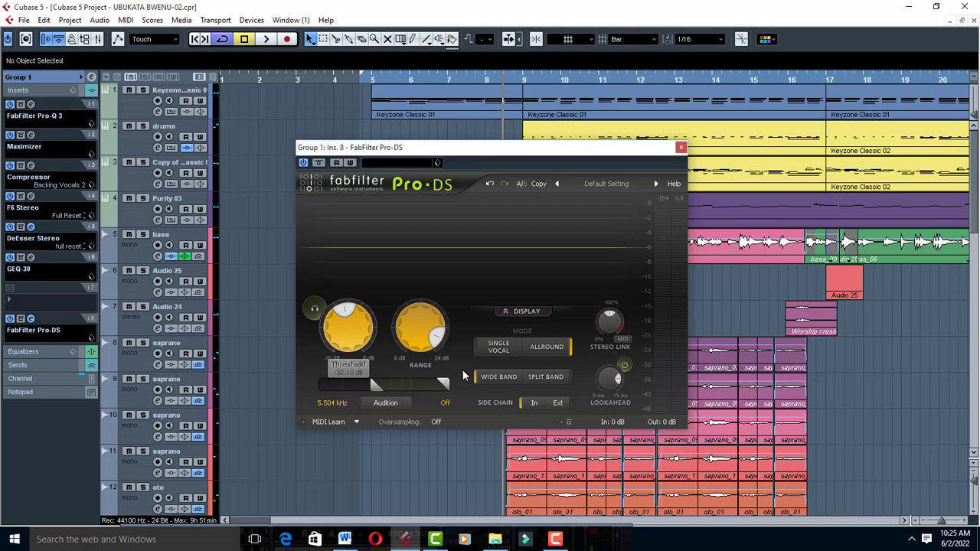
{"action": "double_click", "coordinate": [366, 346]}
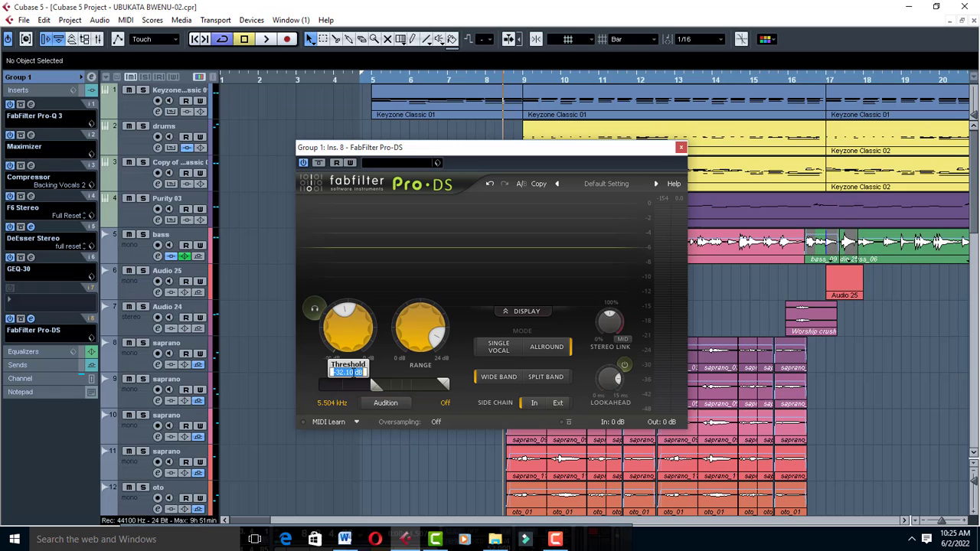
{"action": "left_click", "coordinate": [349, 373]}
{"action": "key", "text": "KP_Enter"}
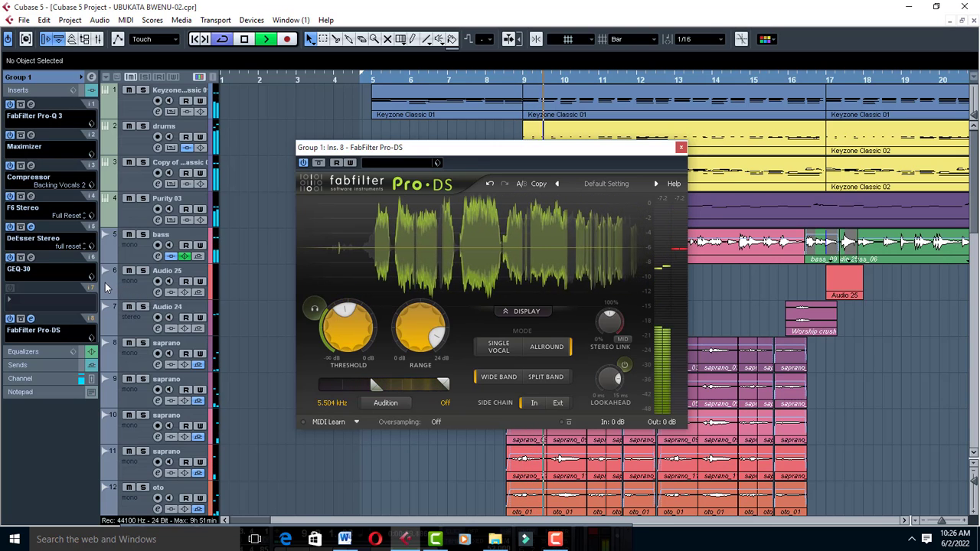
- Stop playback and move FabFilter Pro-DS from insert slot 8 up to slot 5
{"action": "key", "text": "space"}
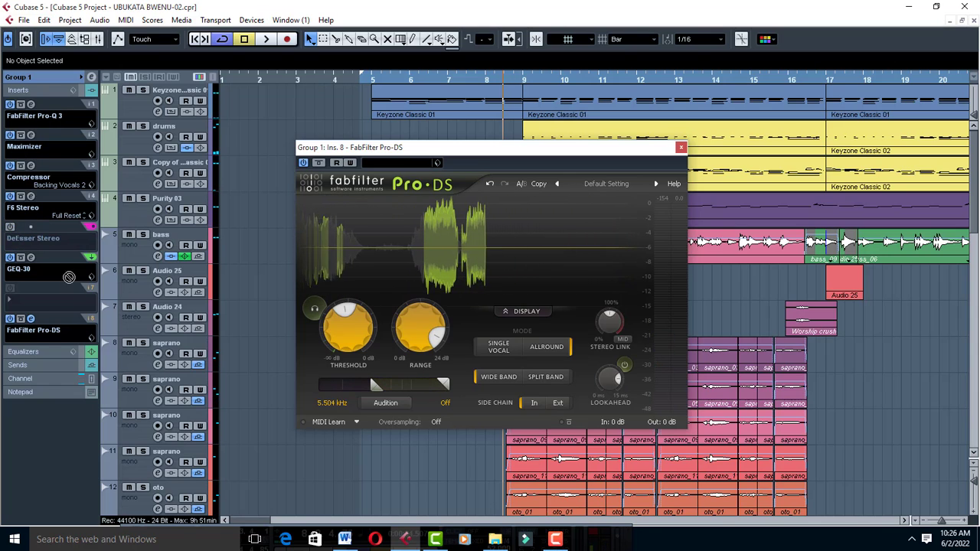
{"action": "left_click_drag", "start_coordinate": [95, 321], "coordinate": [71, 310]}
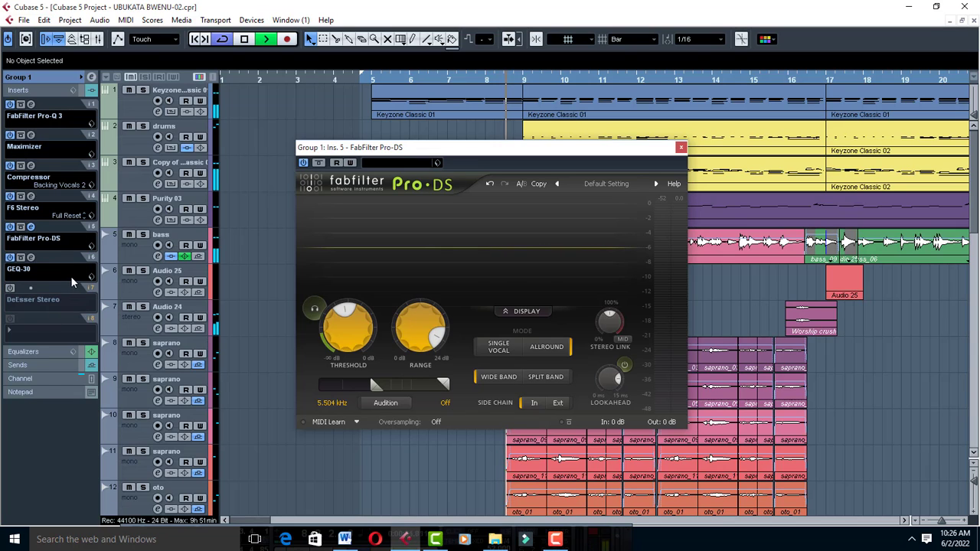
- Play the project and raise the slot-5 Pro-DS threshold to about -20 dB
{"action": "key", "text": "space"}
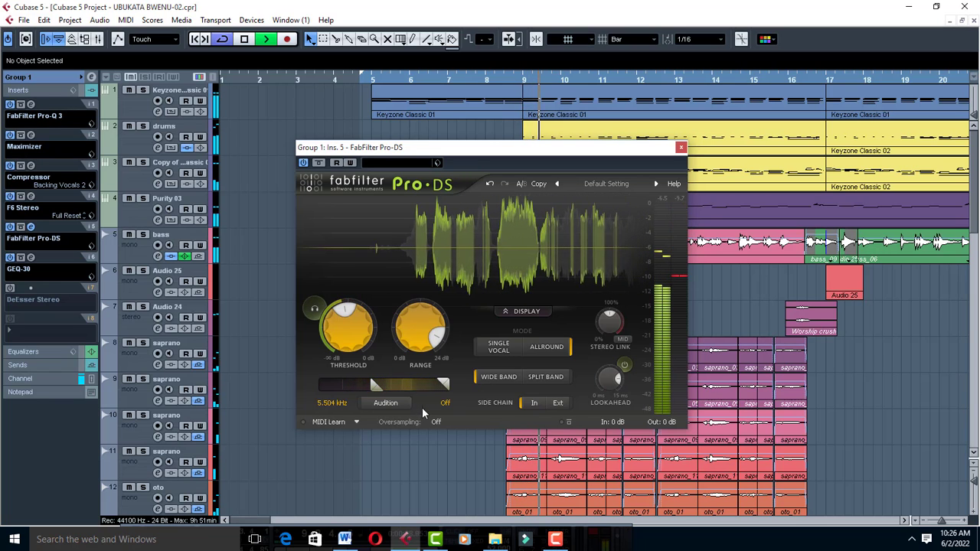
{"action": "mouse_move", "coordinate": [345, 340]}
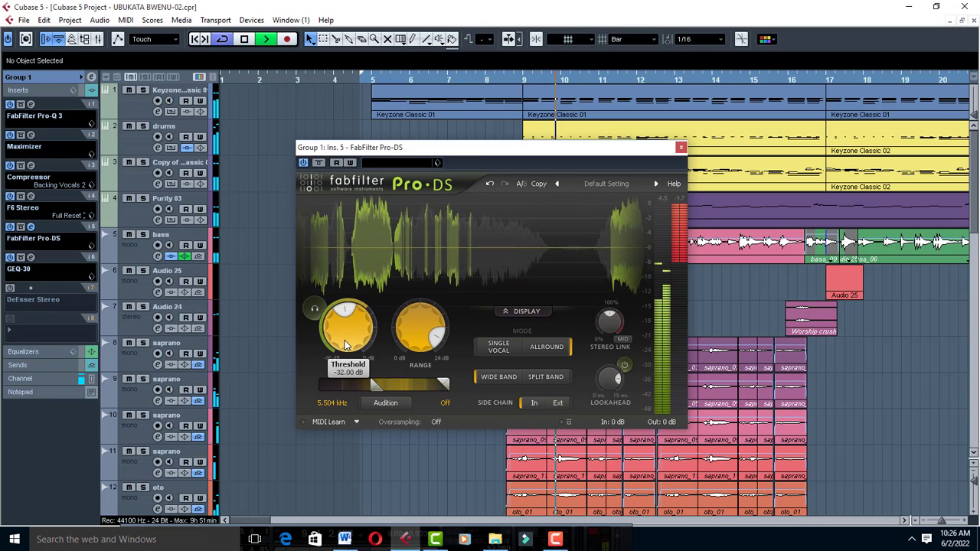
{"action": "mouse_move", "coordinate": [345, 340]}
{"action": "left_mouse_down"}
{"action": "mouse_move", "coordinate": [353, 315]}
{"action": "mouse_move", "coordinate": [353, 325]}
{"action": "left_mouse_up"}
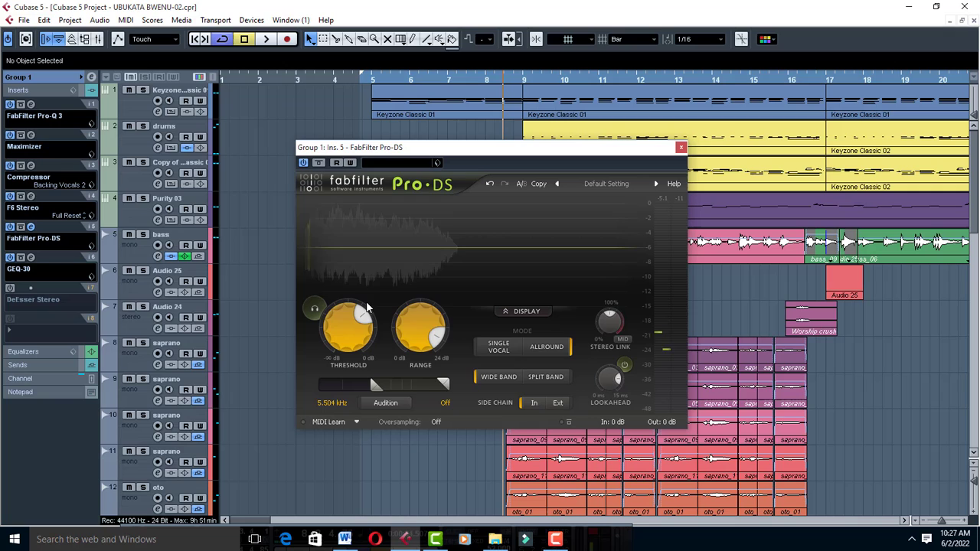
{"action": "mouse_move", "coordinate": [365, 323]}
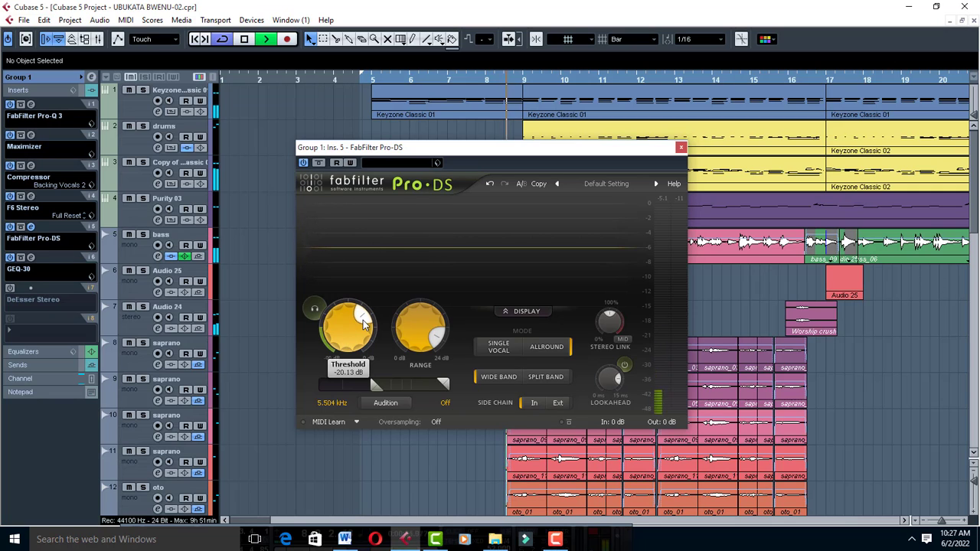